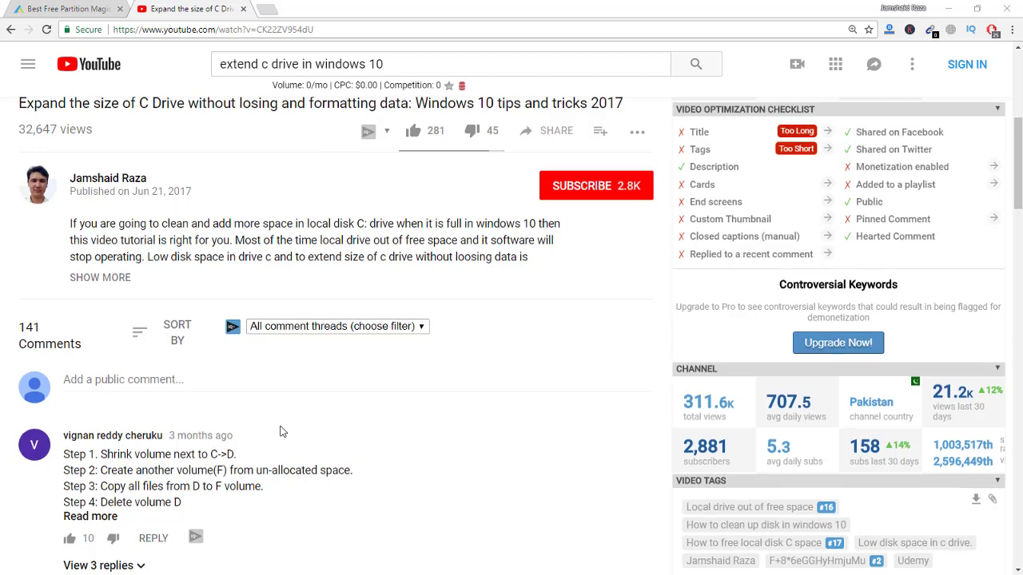
Scroll down through the current web page.
scroll(280, 432, "down", 5)
scroll(280, 432, "down", 1)
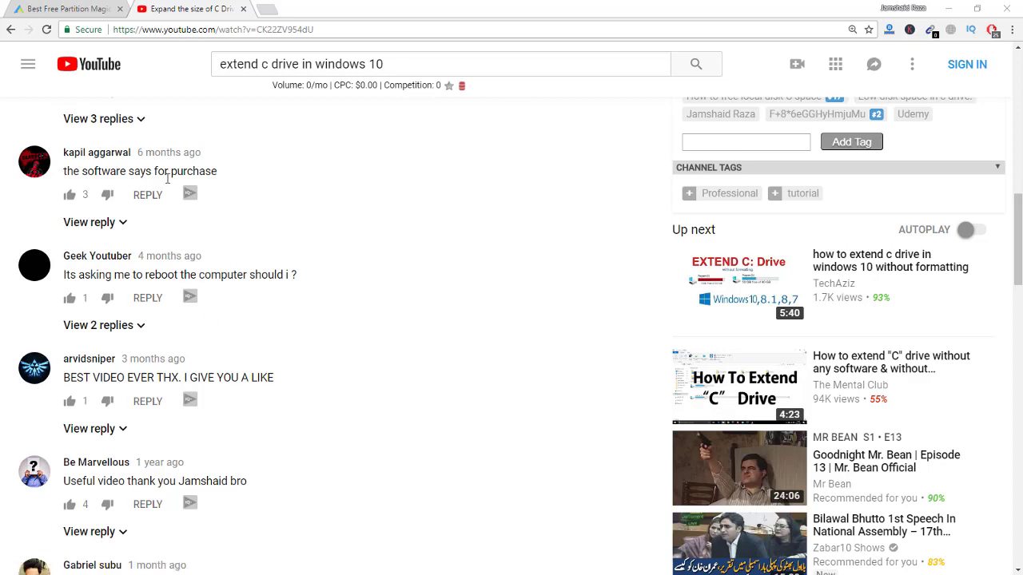
scroll(165, 296, "down", 1)
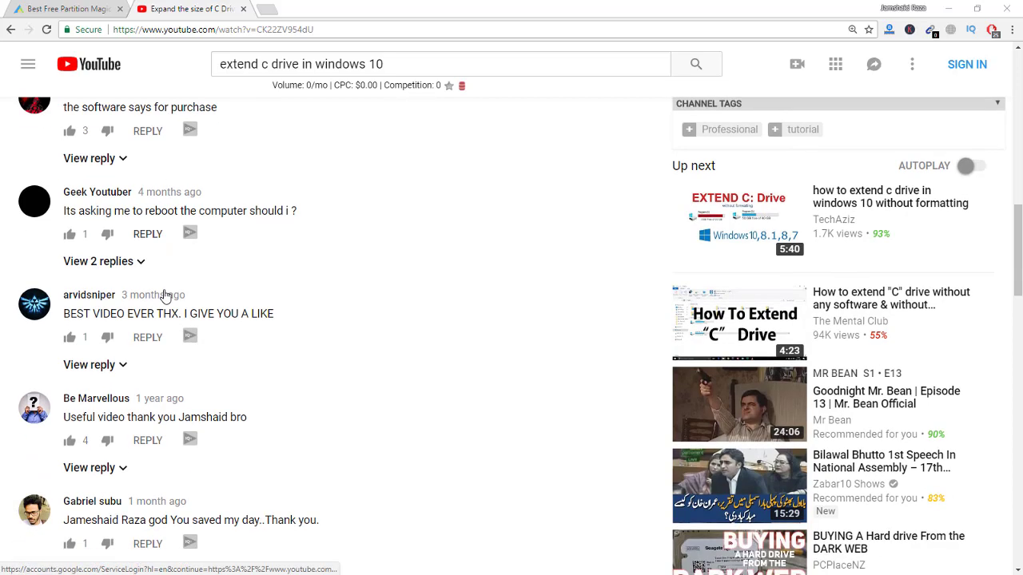
scroll(164, 297, "down", 2)
scroll(164, 296, "down", 3)
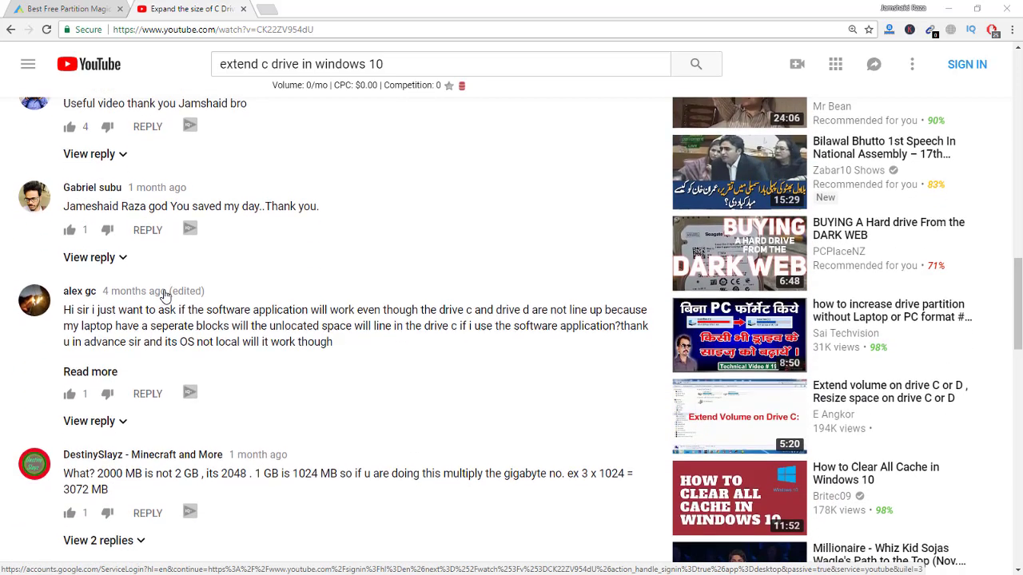
scroll(164, 296, "down", 3)
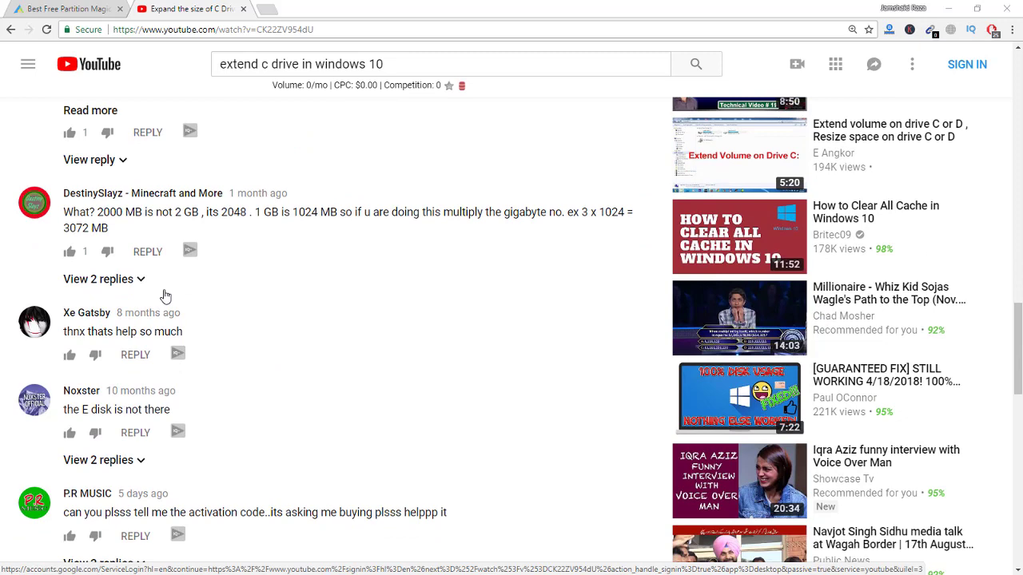
scroll(166, 296, "down", 3)
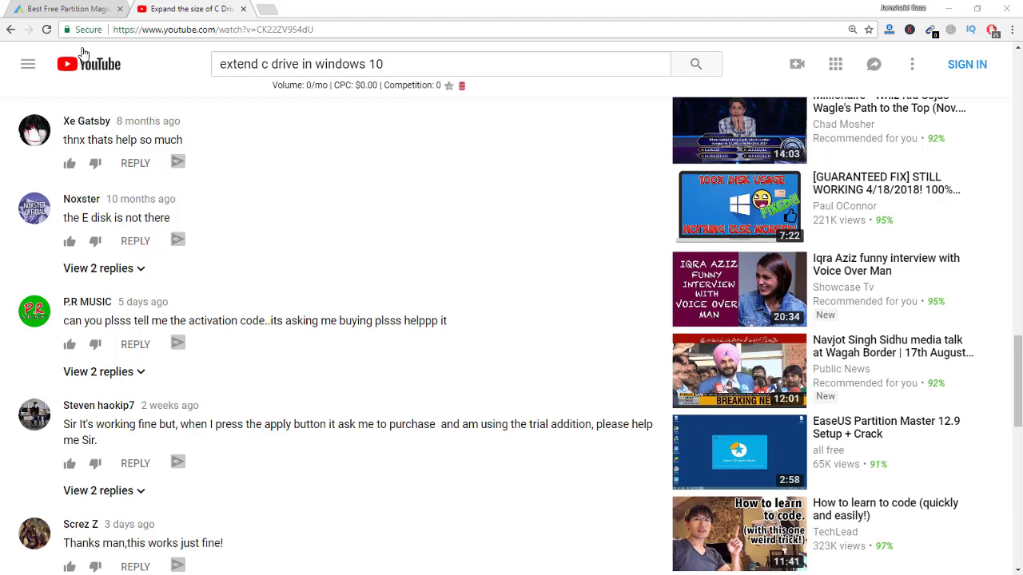
On the AOMEI Partition Assistant Standard 7.0 page, choose Download Freeware and dismiss the e-mail prompt.
left_click(69, 13)
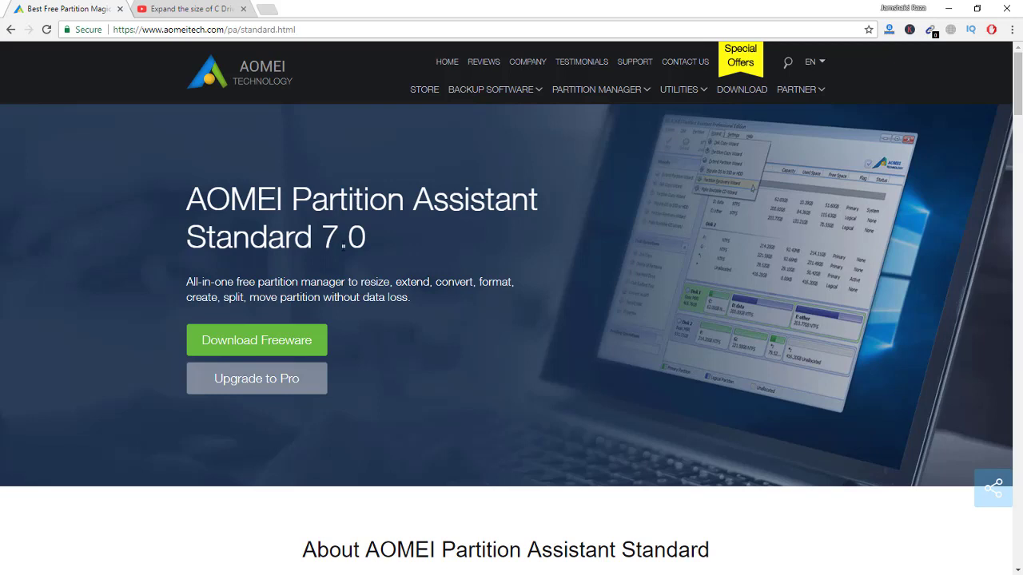
left_click(253, 346)
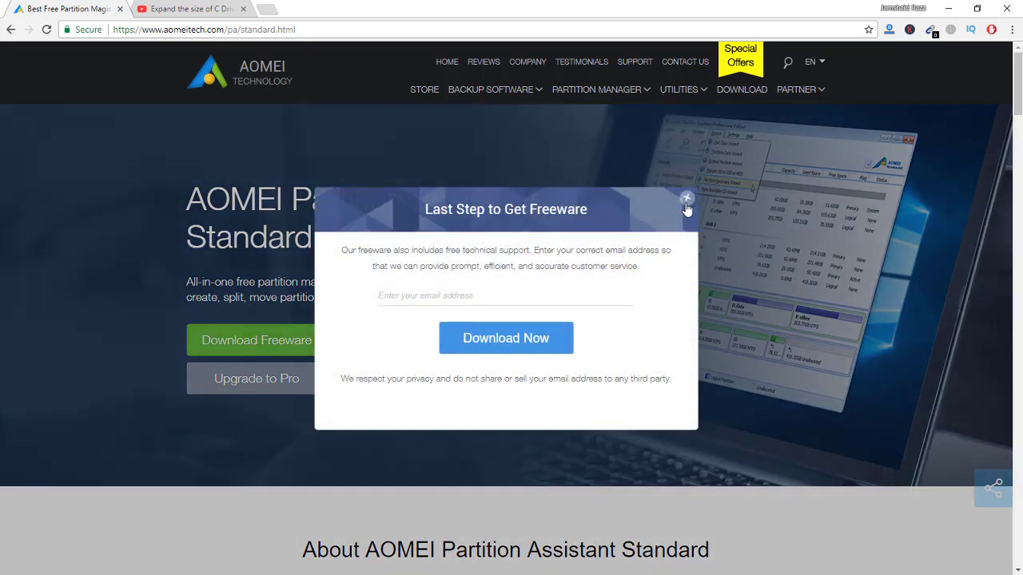
left_click(686, 199)
scroll(389, 264, "down", 5)
scroll(390, 263, "up", 3)
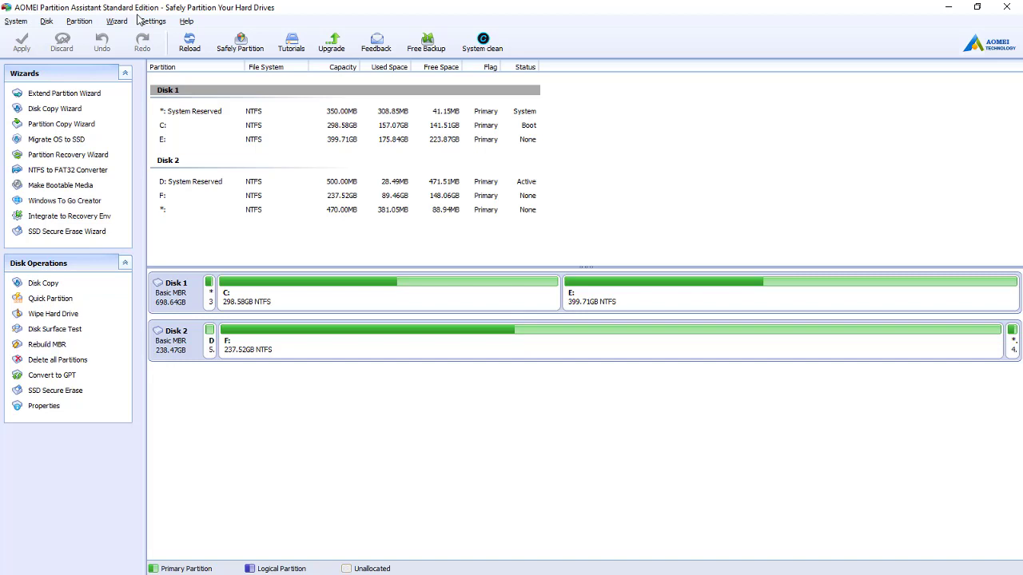
Look through AOMEI's Help menu and close it without choosing anything.
left_click(188, 22)
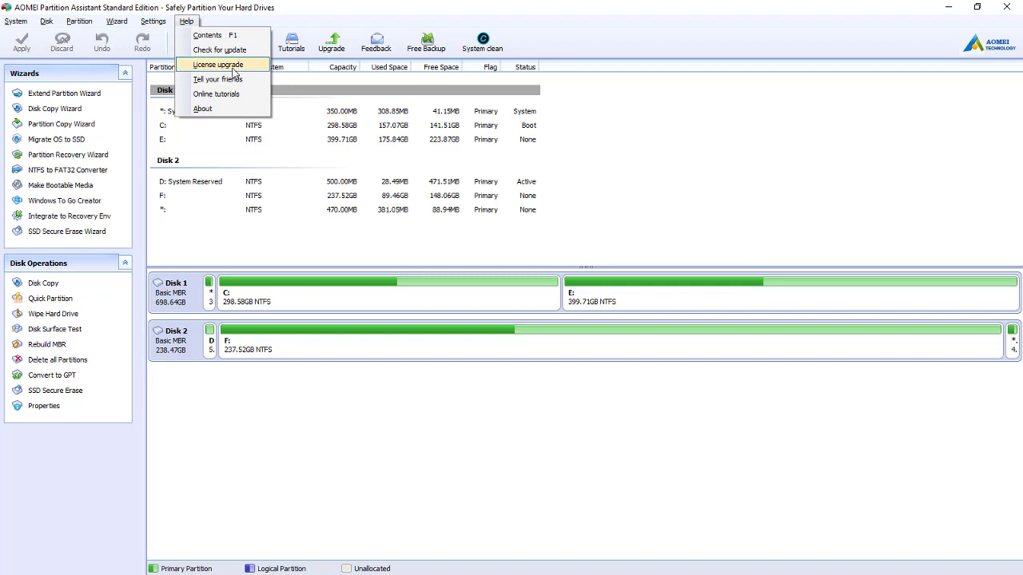
left_click(506, 23)
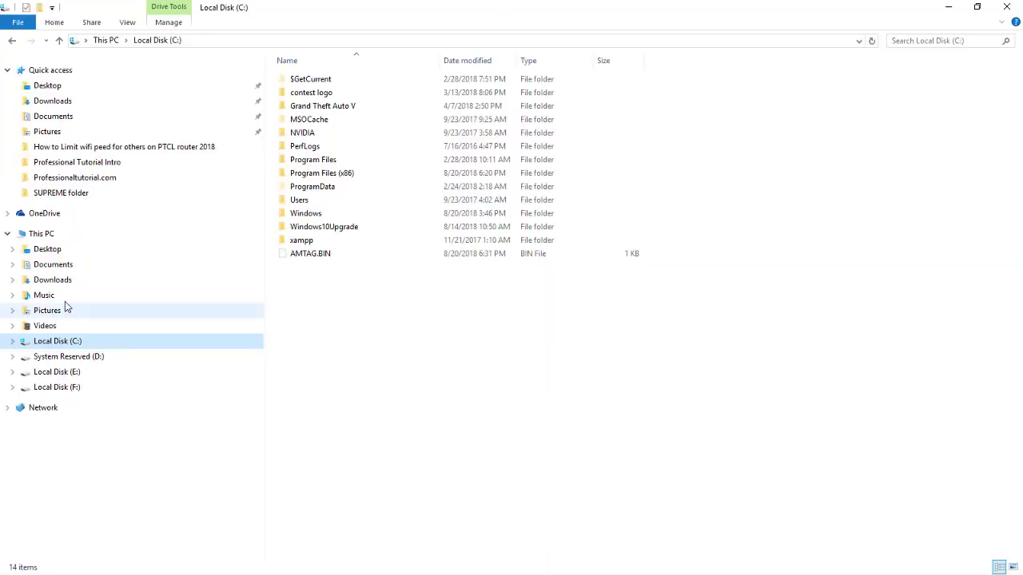
In This PC, compare the drives: C: 141 GB free of 298 GB, E: 223 GB free of 399 GB.
left_click(49, 235)
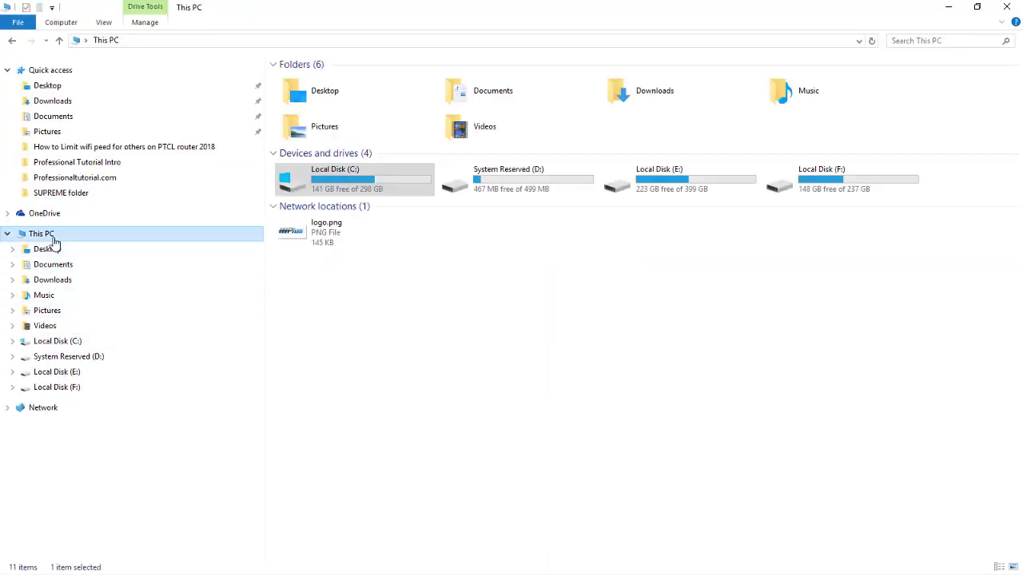
left_click(328, 195)
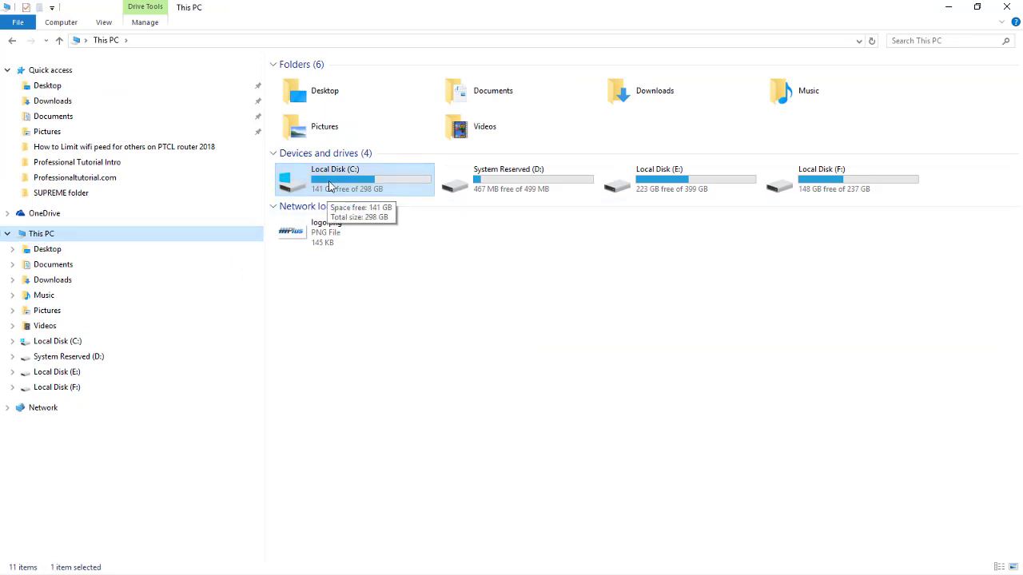
left_click(497, 189)
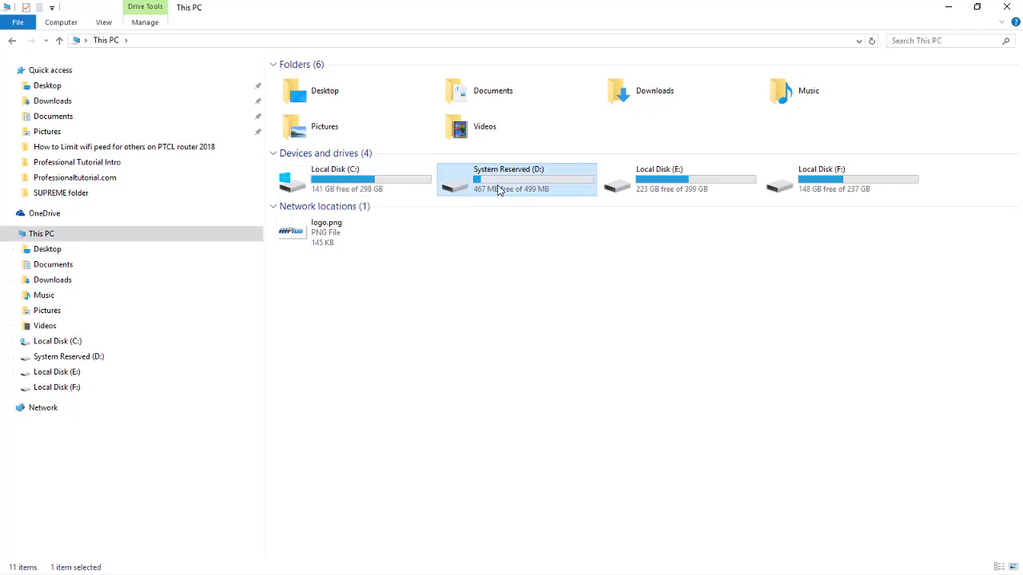
left_click(643, 184)
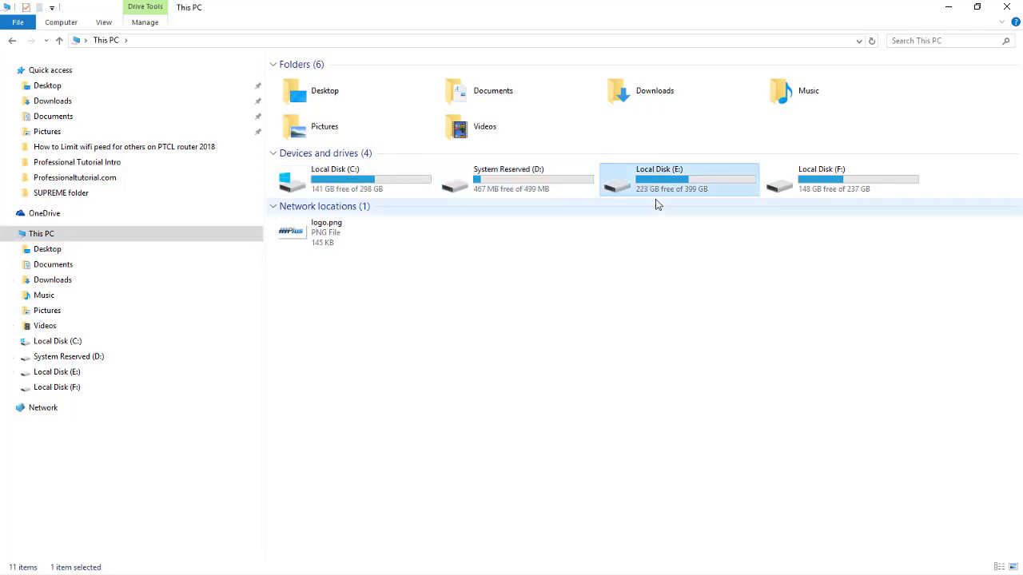
left_click(803, 196)
left_click(673, 238)
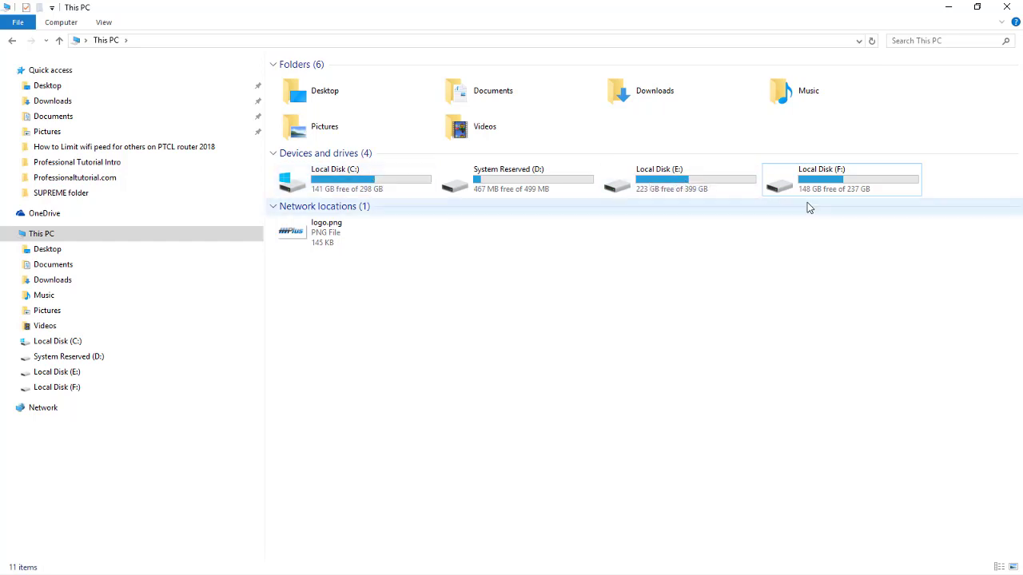
left_click(836, 188)
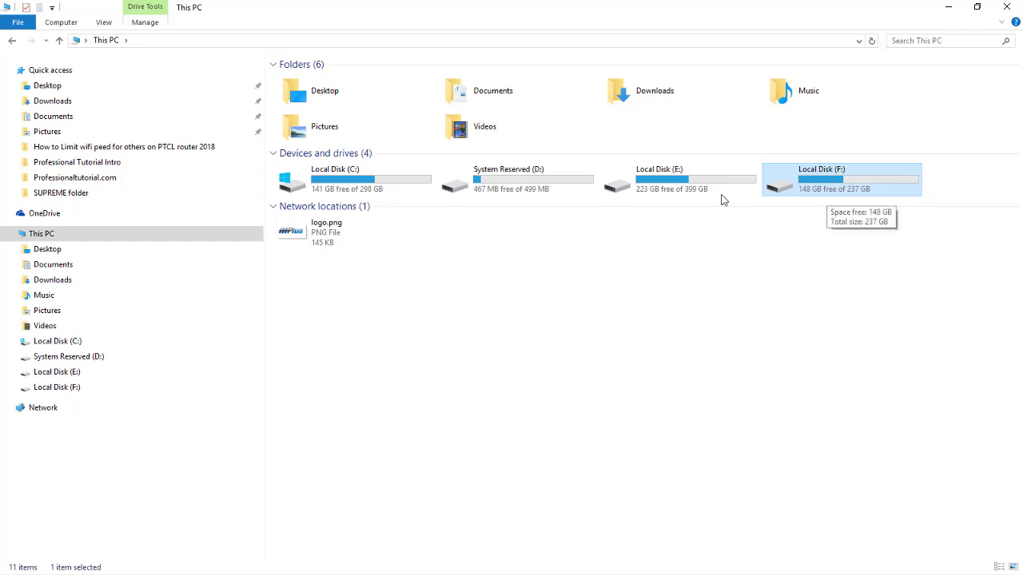
left_click(693, 187)
left_click(372, 173)
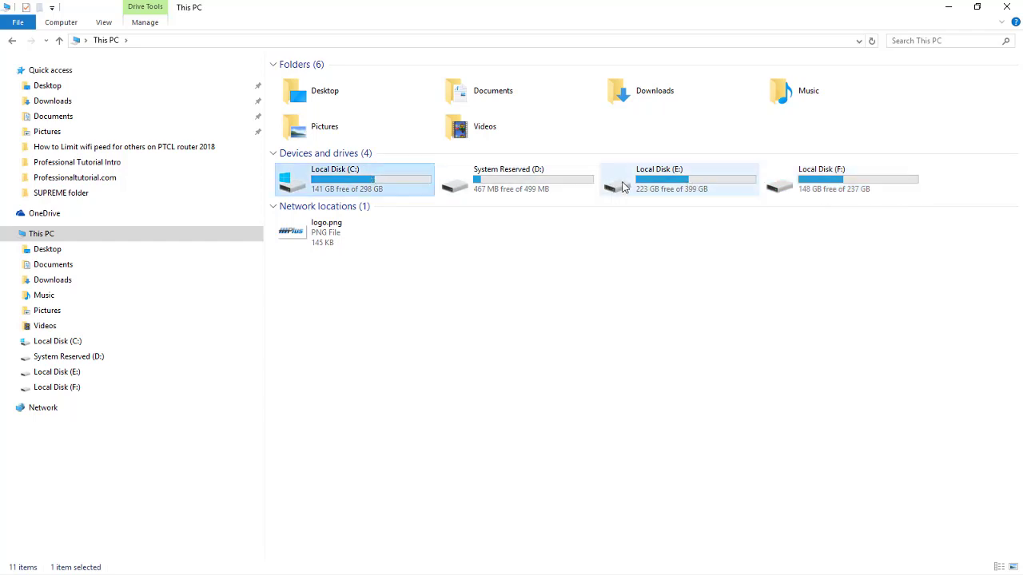
left_click(619, 187)
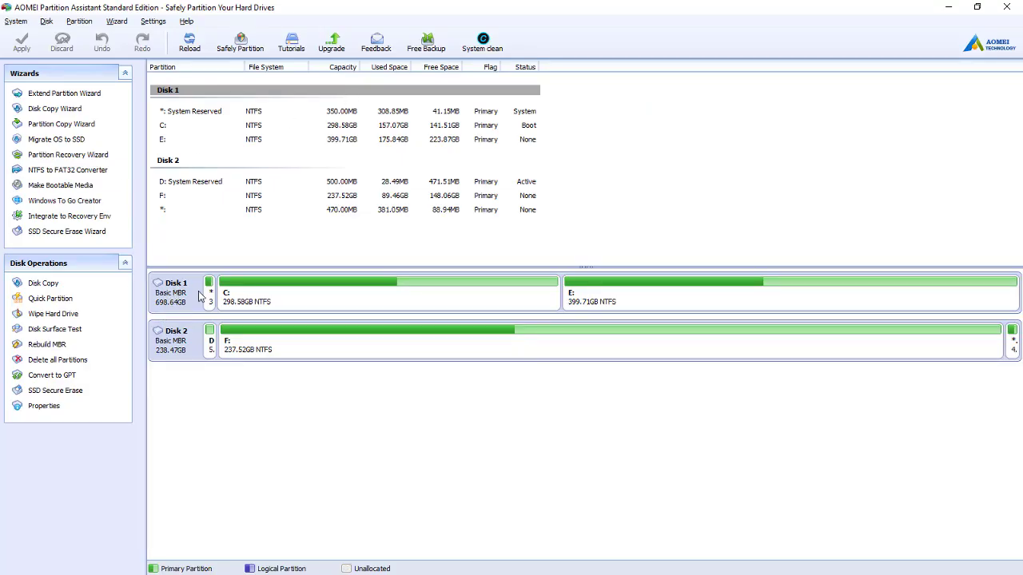
Select C: (298.58GB), E: (399.71GB) and Disk 2 to review their sizes.
left_click(337, 302)
left_click(573, 299)
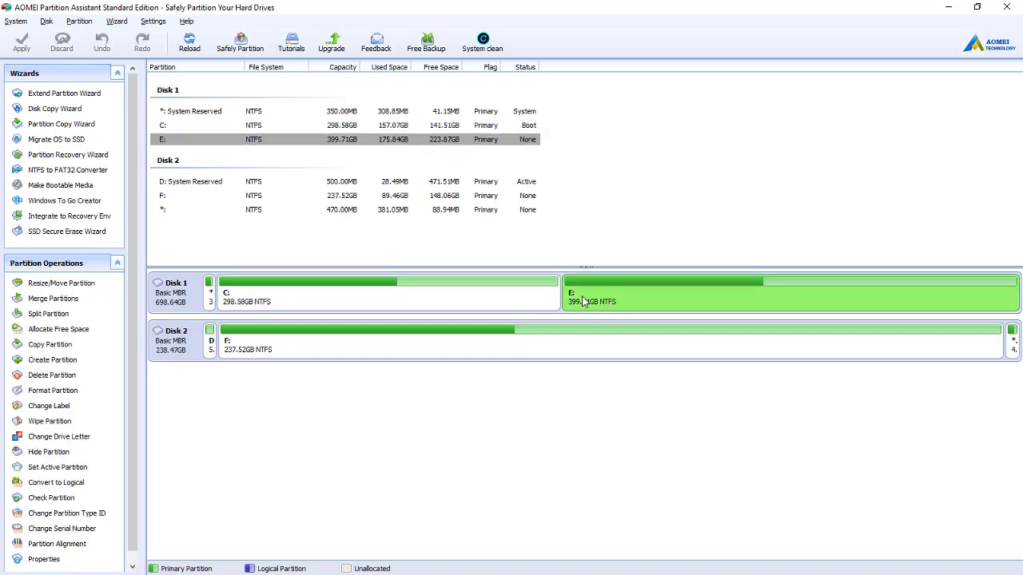
left_click(182, 344)
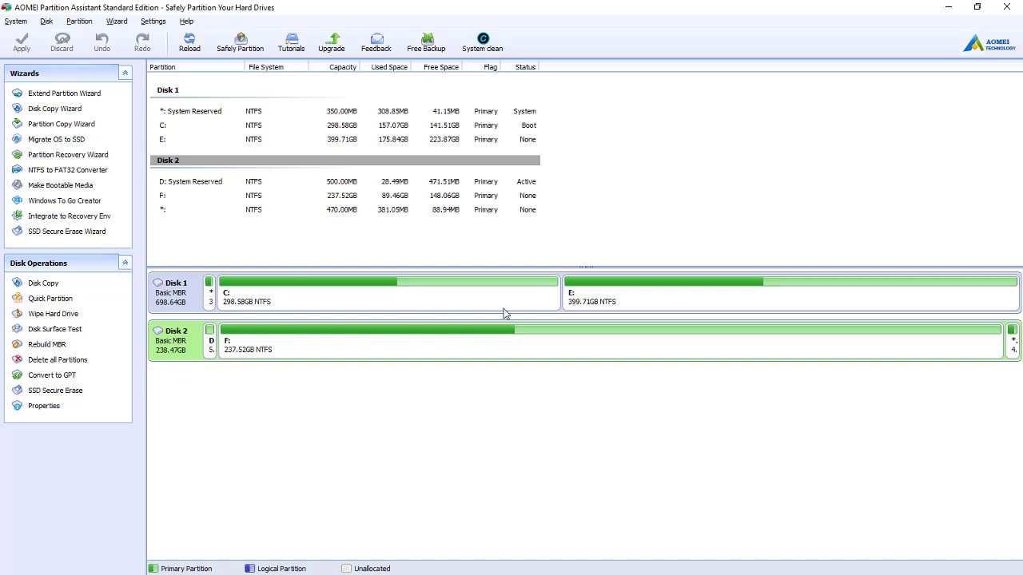
left_click(603, 310)
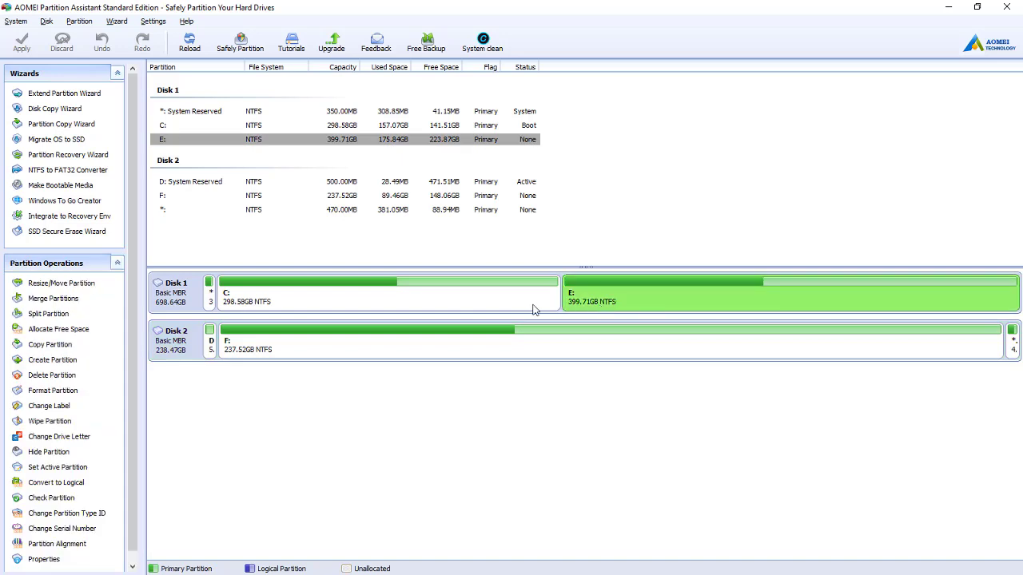
left_click(423, 301)
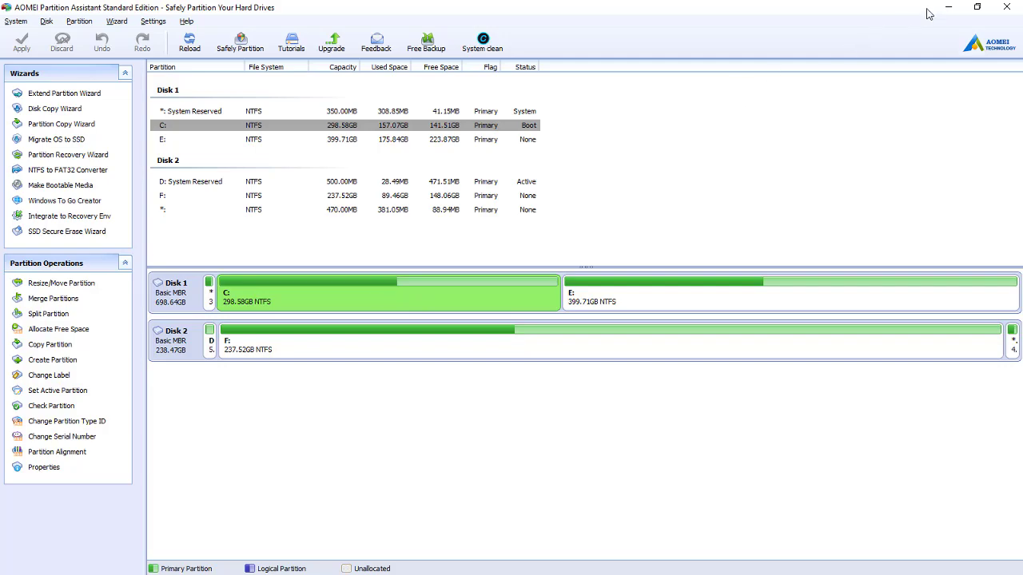
Restore the partition manager to a smaller window positioned over This PC.
double_click(890, 9)
left_click_drag(472, 31, 678, 235)
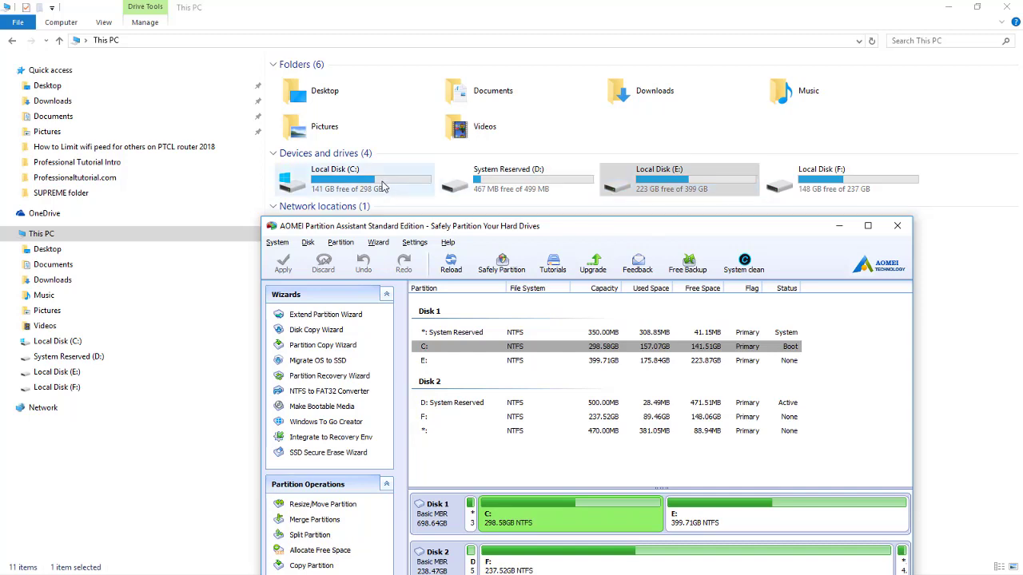
left_click_drag(451, 228, 310, 70)
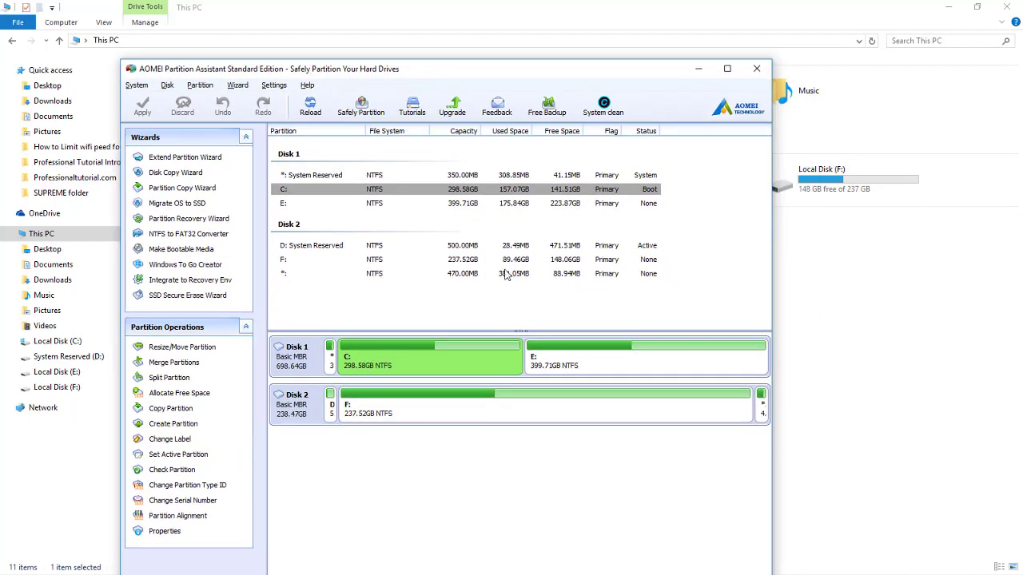
Split E: into a new 2GB G: partition, leaving E: at 397.71GB.
left_click(633, 355)
right_click(633, 354)
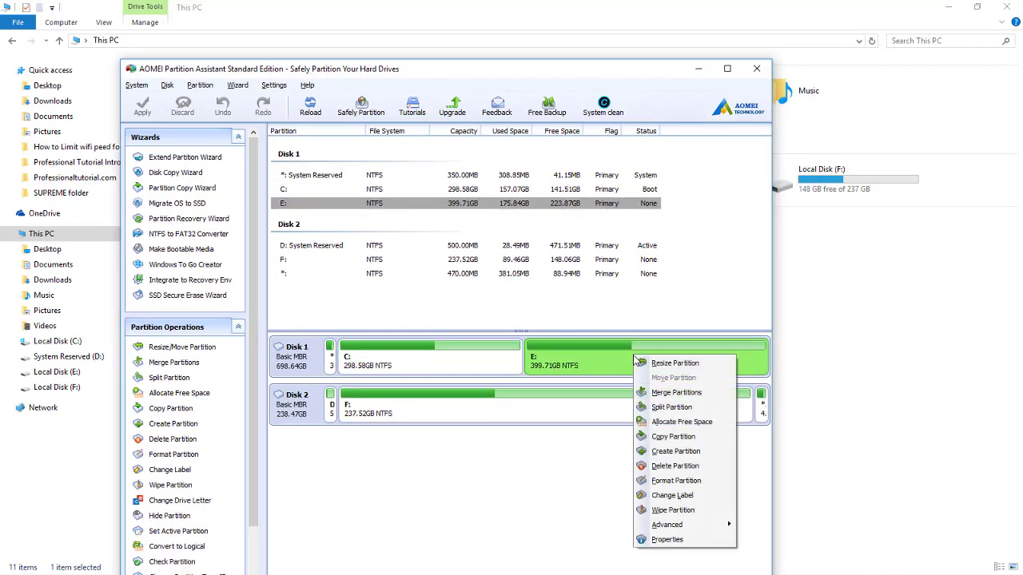
left_click(692, 407)
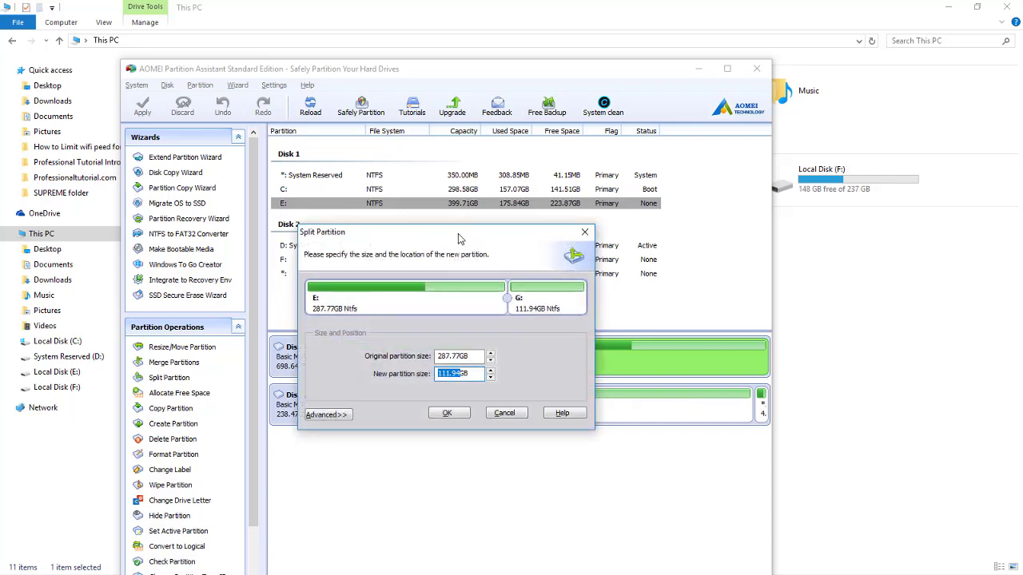
left_click_drag(460, 238, 570, 210)
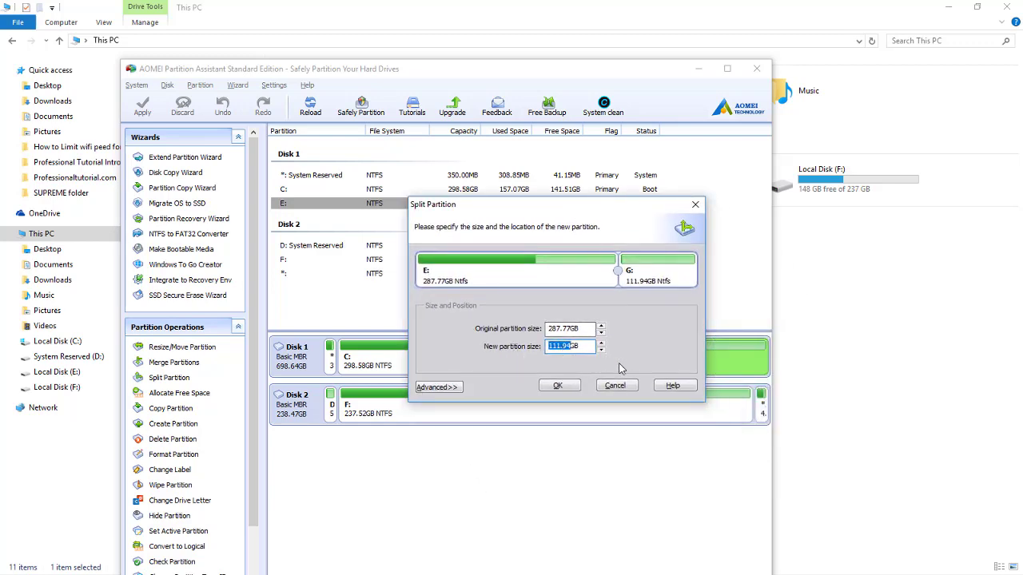
type("2")
left_click(583, 329)
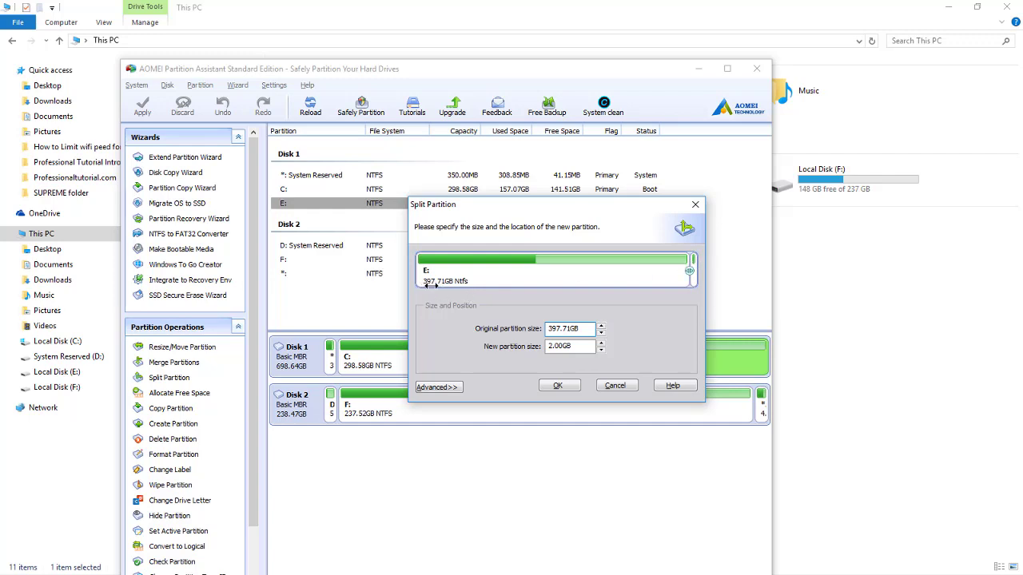
left_click(560, 386)
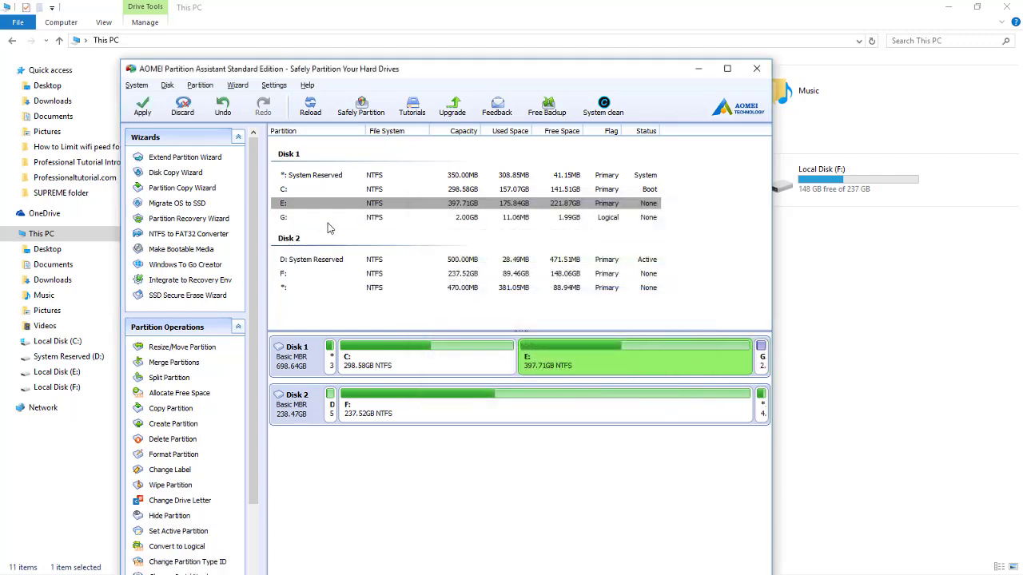
Delete the new 2.00GB G: partition, leaving it as unallocated space.
left_click(482, 219)
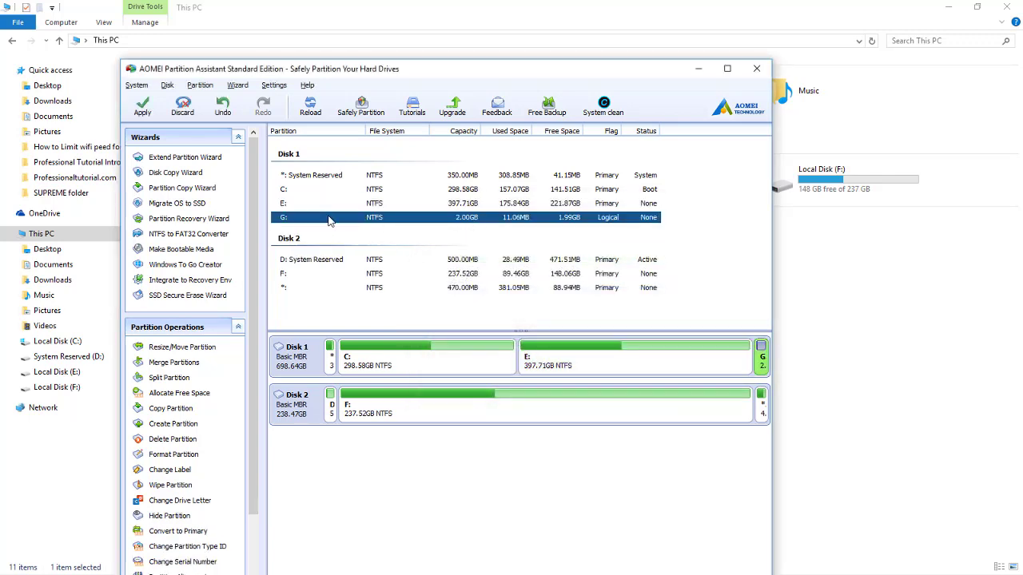
left_click(762, 359)
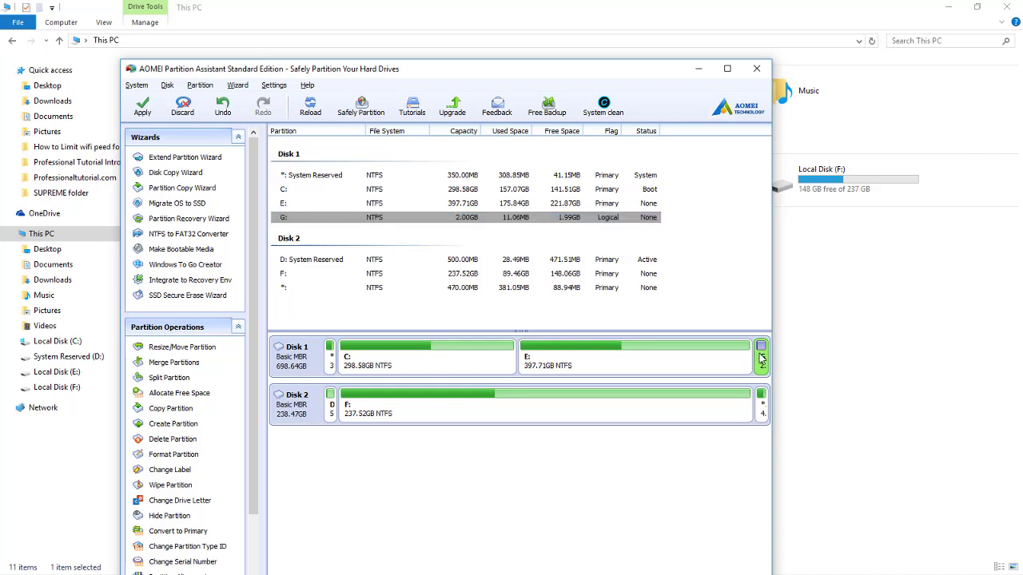
right_click(762, 361)
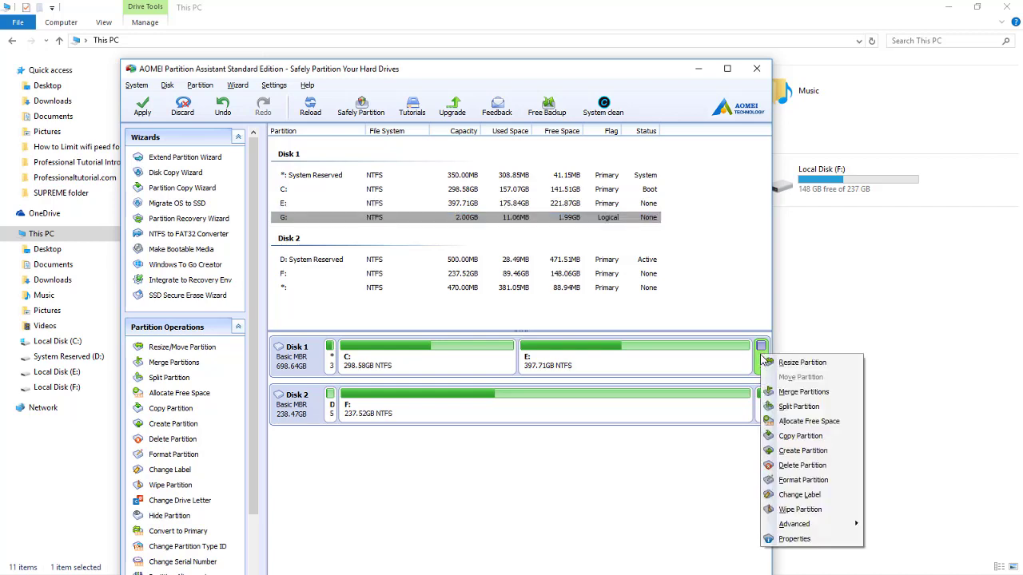
left_click(803, 467)
left_click(460, 369)
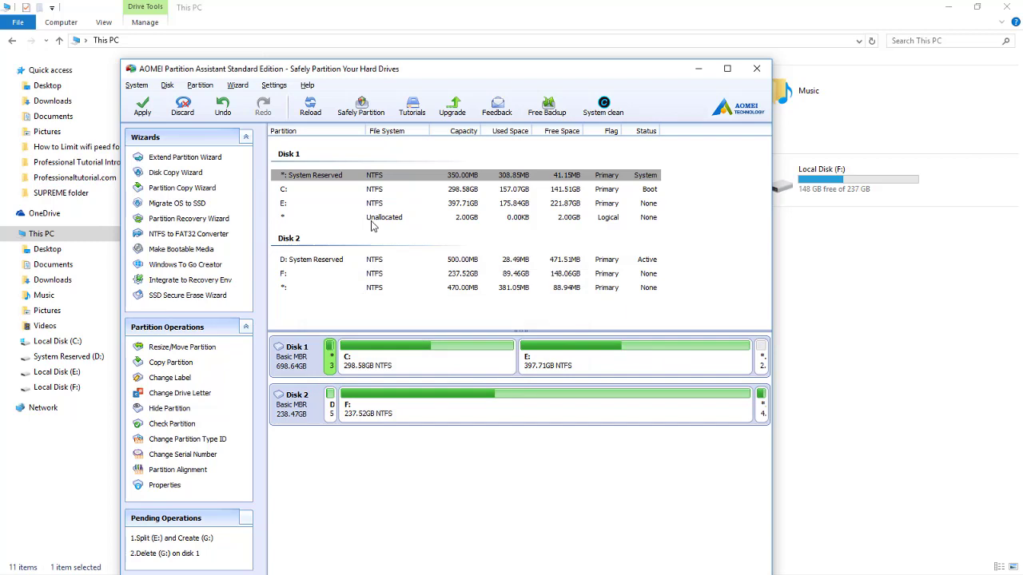
Merge the 2.00GB unallocated space into C:, growing it to 300.58GB.
left_click(481, 361)
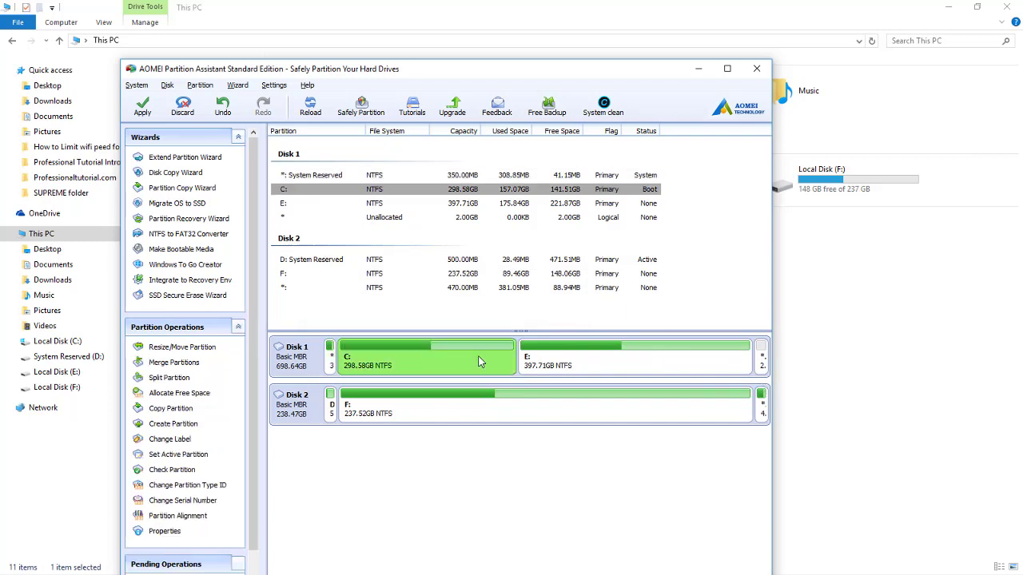
right_click(480, 361)
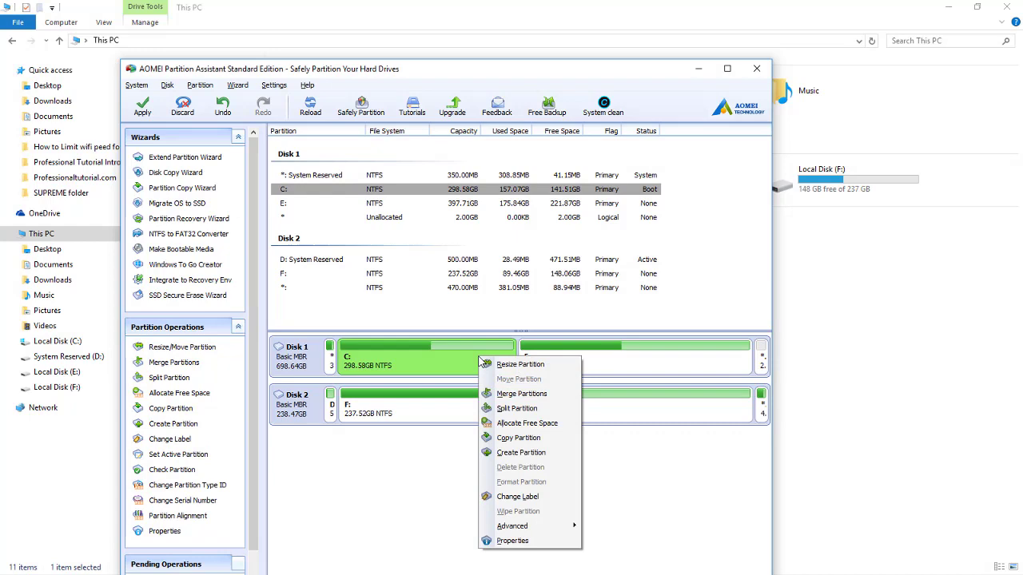
left_click(521, 394)
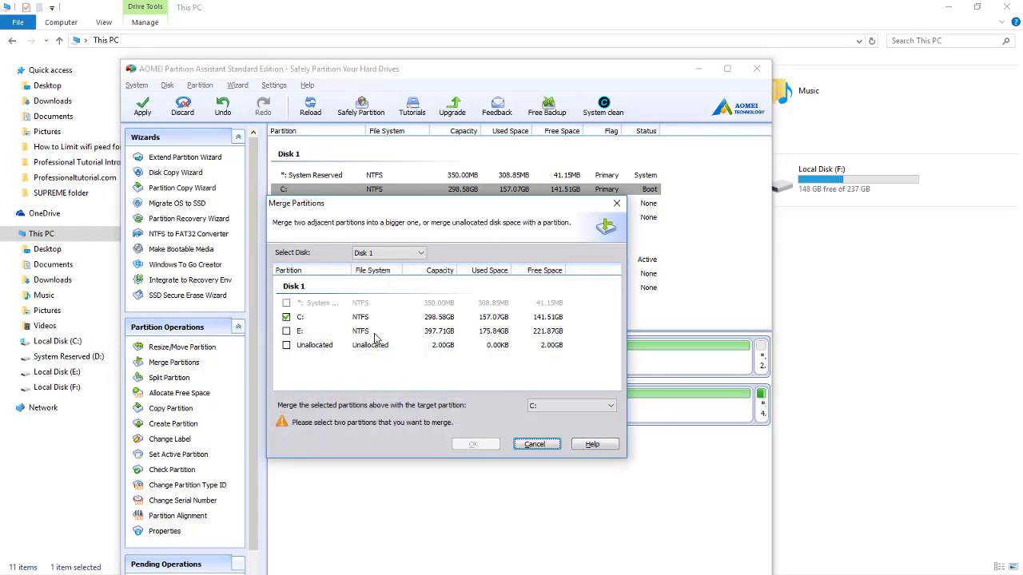
left_click(286, 345)
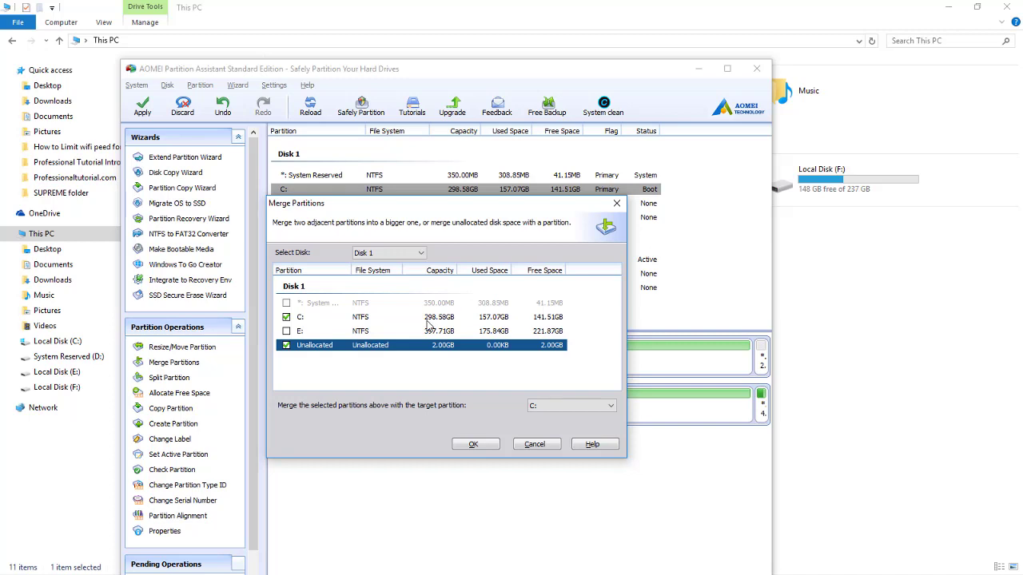
left_click(473, 445)
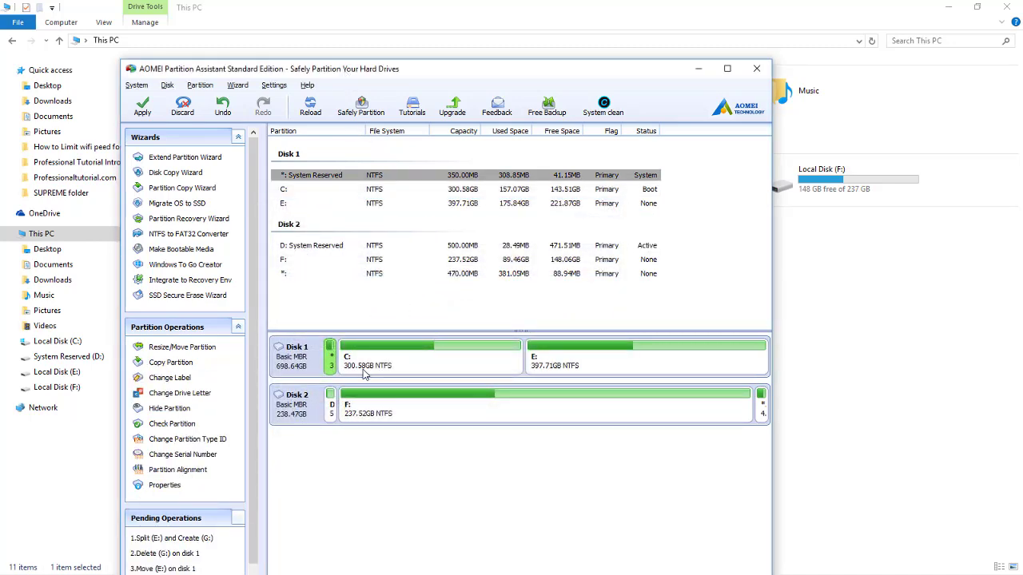
Apply the four pending operations and proceed, estimated at 00:03:01.
left_click_drag(327, 74, 473, 250)
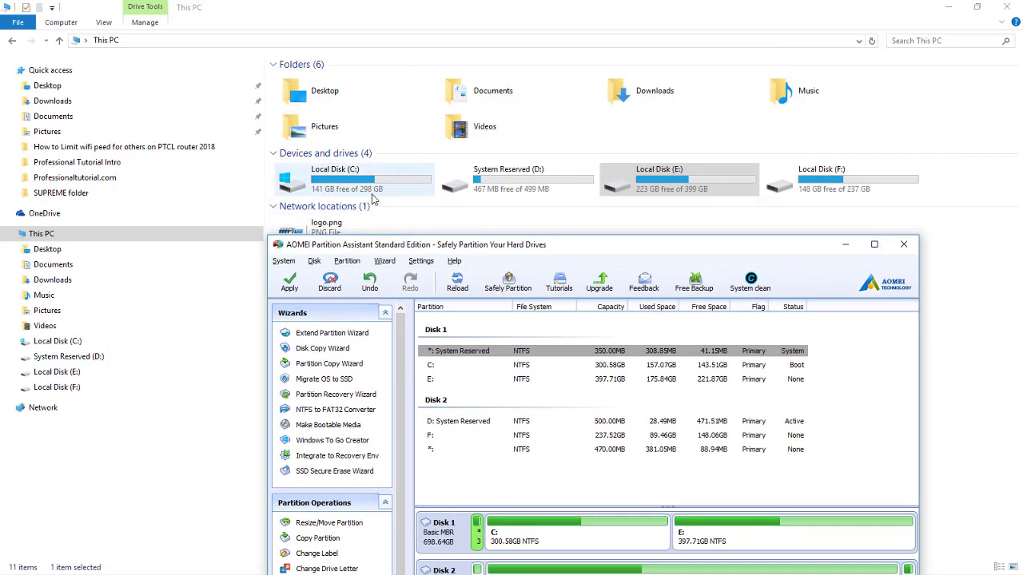
left_click_drag(382, 250, 382, 236)
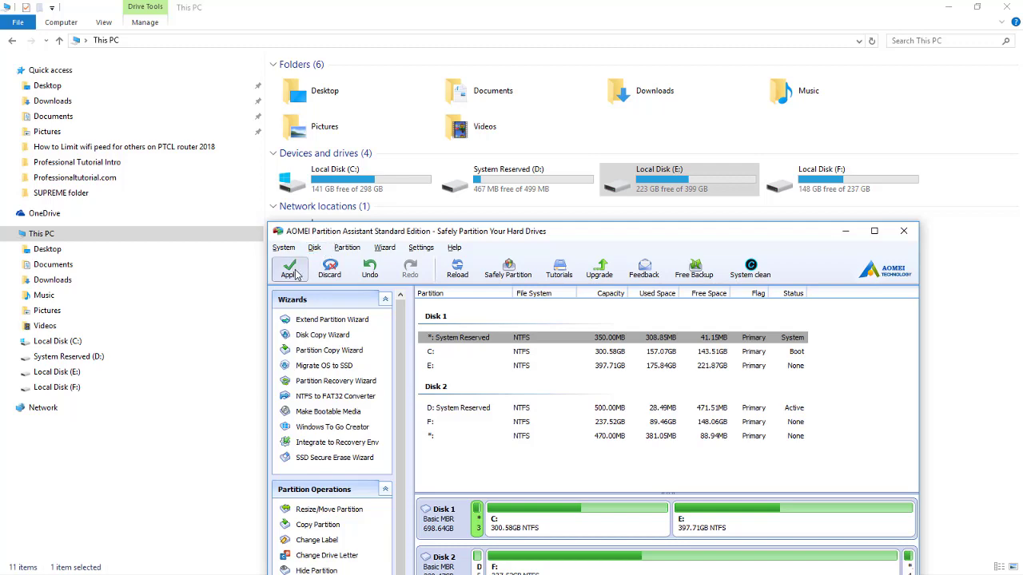
left_click(291, 270)
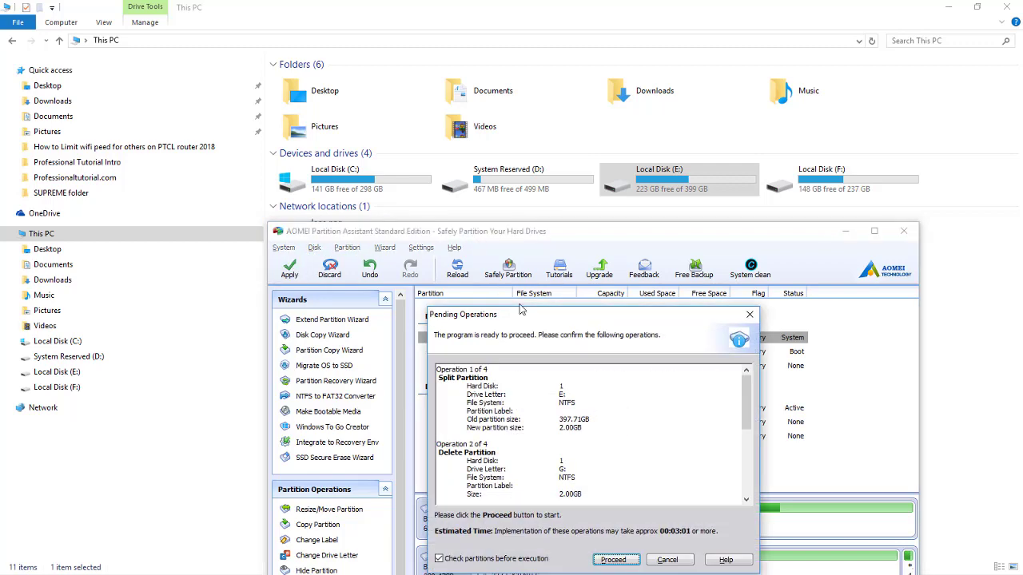
left_click_drag(521, 309, 493, 232)
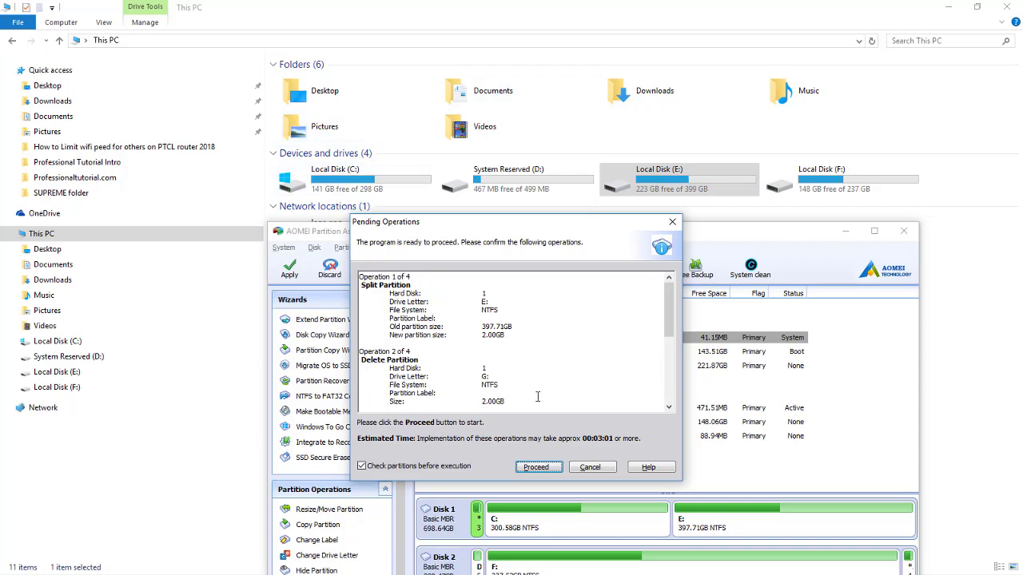
left_click(538, 467)
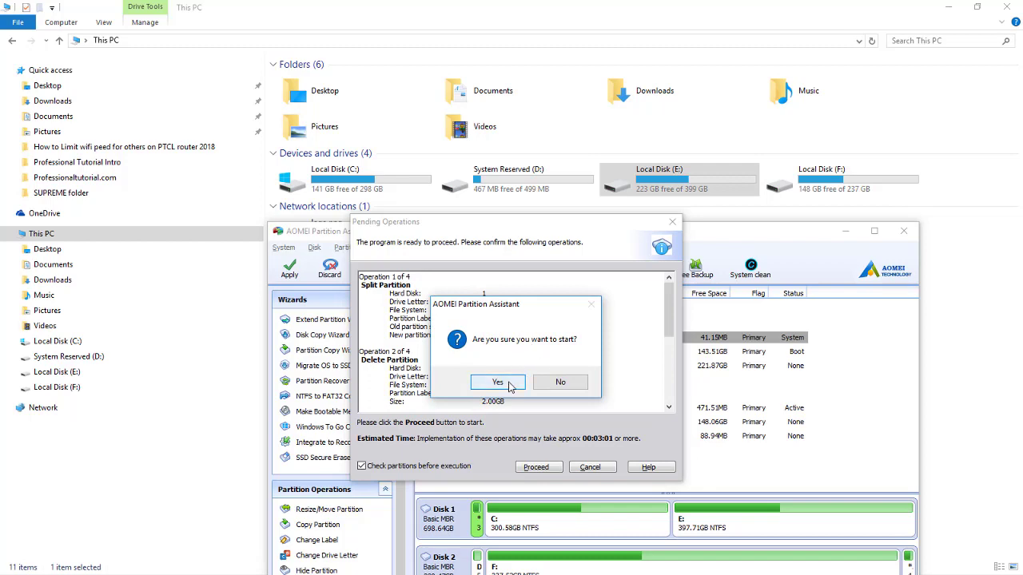
Run the operations to completion, confirm C: is 300.58GB, then return to This PC.
left_click(497, 383)
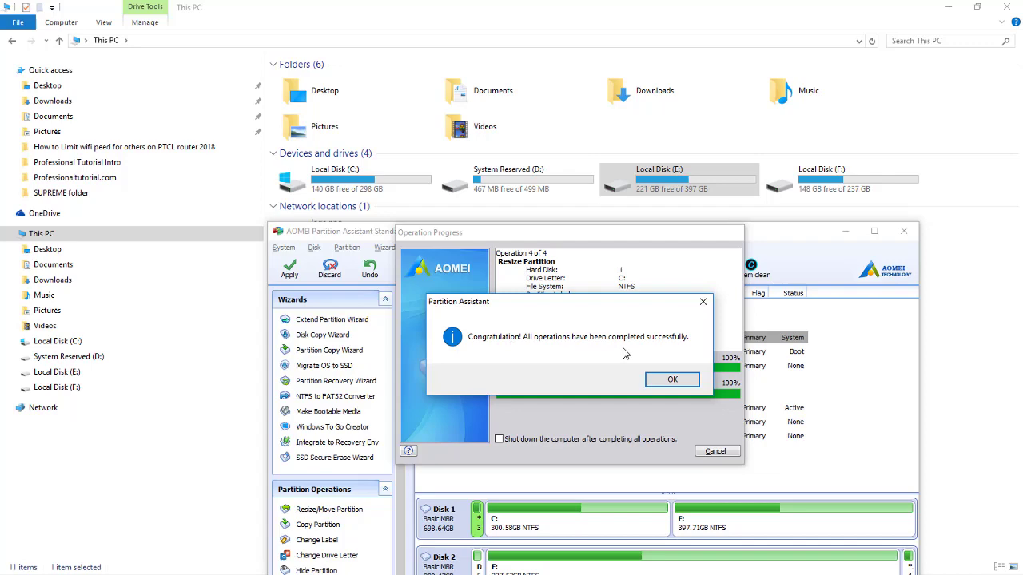
left_click(672, 380)
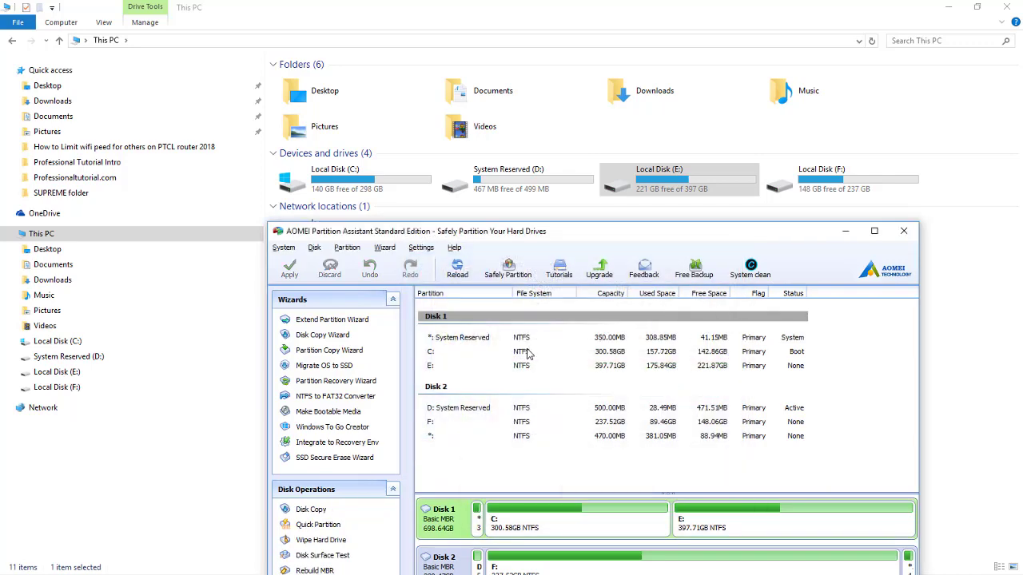
left_click(599, 352)
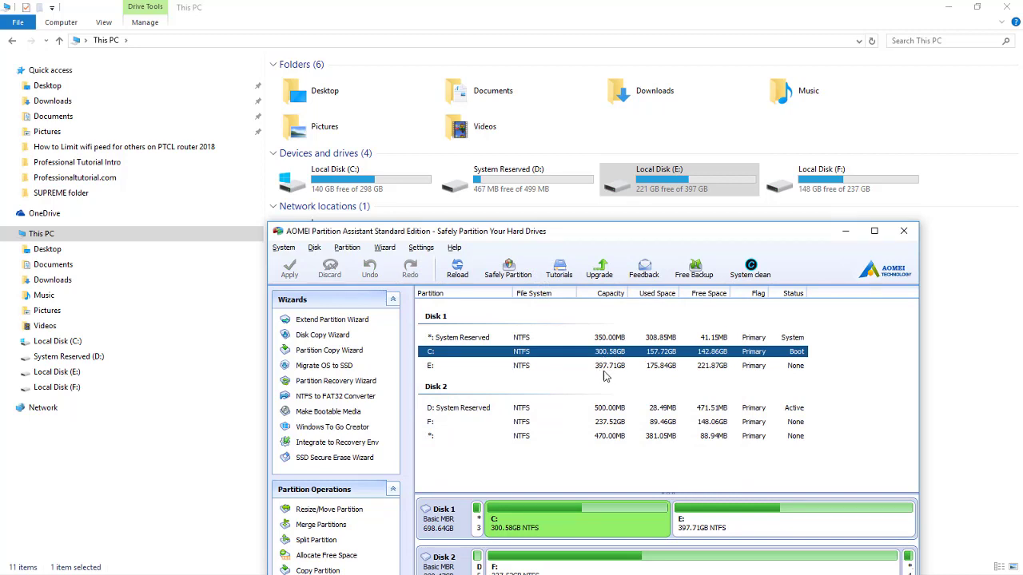
left_click(481, 17)
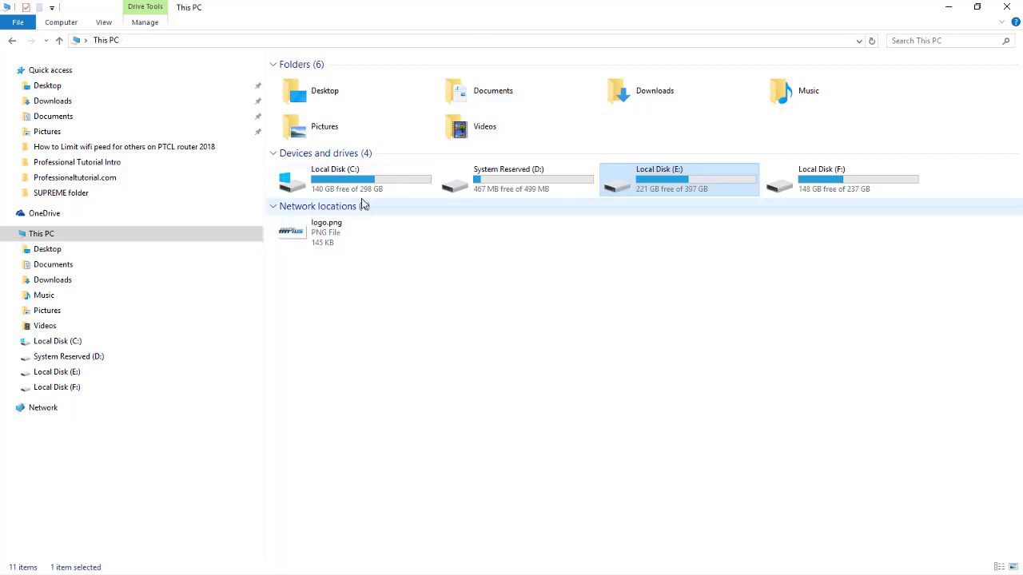
Refresh This PC to show C: at 142 GB free of 300 GB.
right_click(424, 258)
left_click(457, 304)
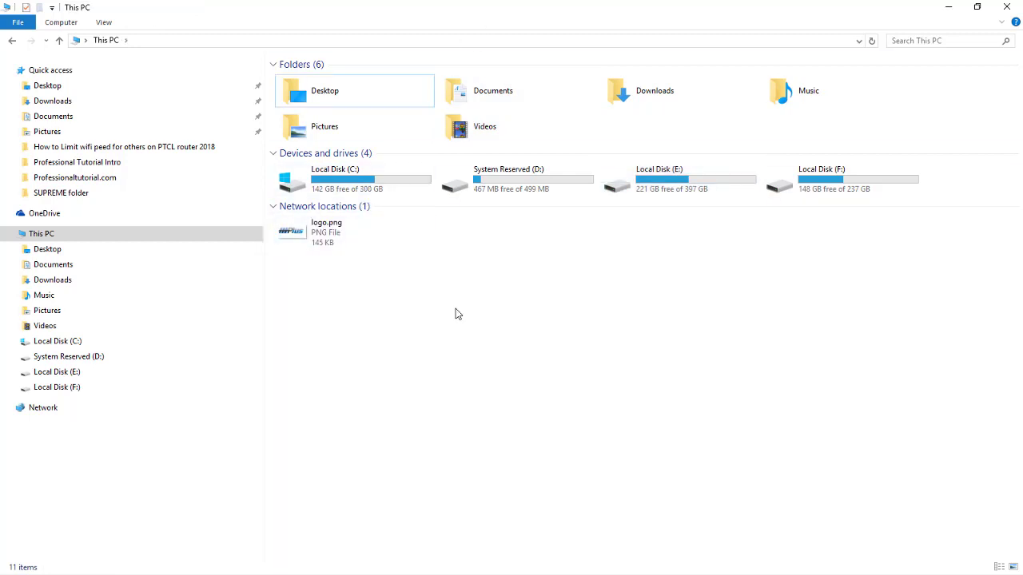